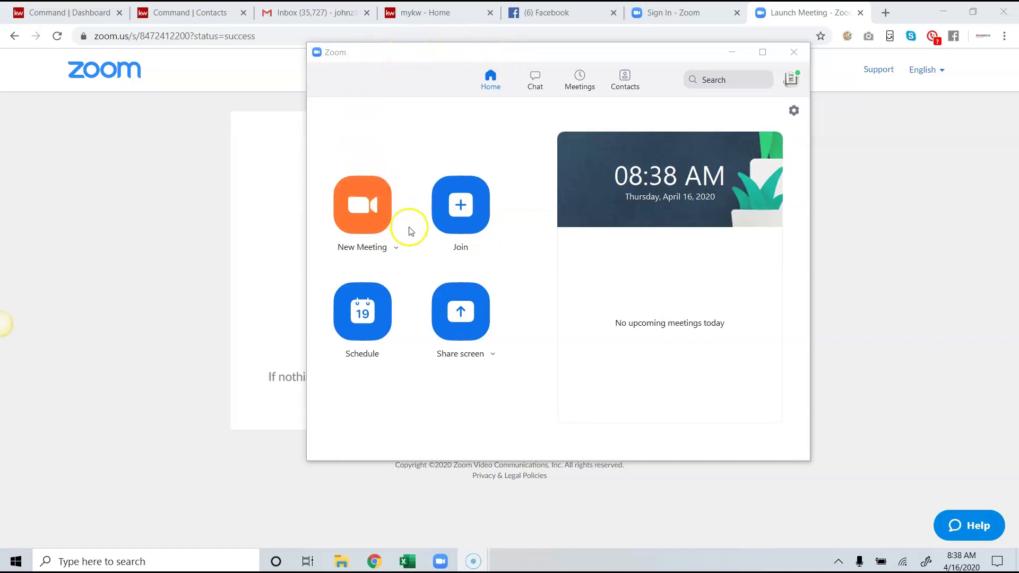
- Open Zoom Settings at the Virtual Background page with its camera preview and background choices
{"action": "left_click", "coordinate": [795, 111]}
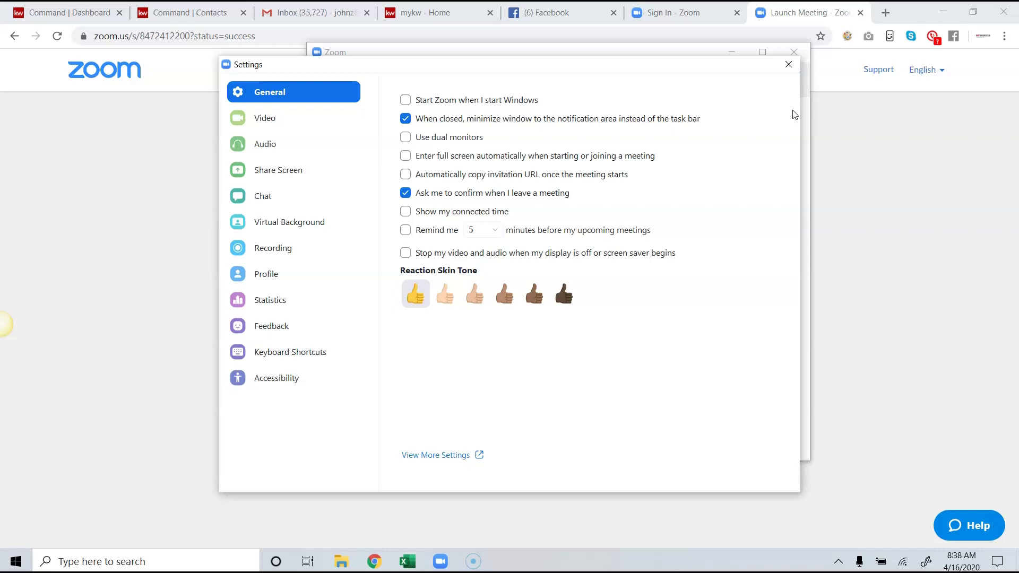
{"action": "left_click", "coordinate": [315, 224]}
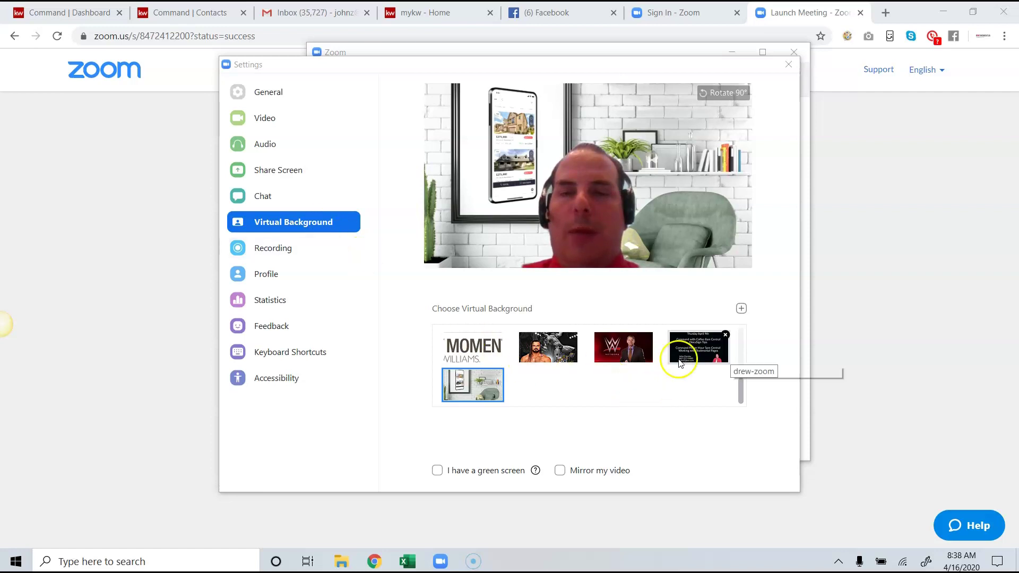
{"action": "left_click", "coordinate": [741, 309]}
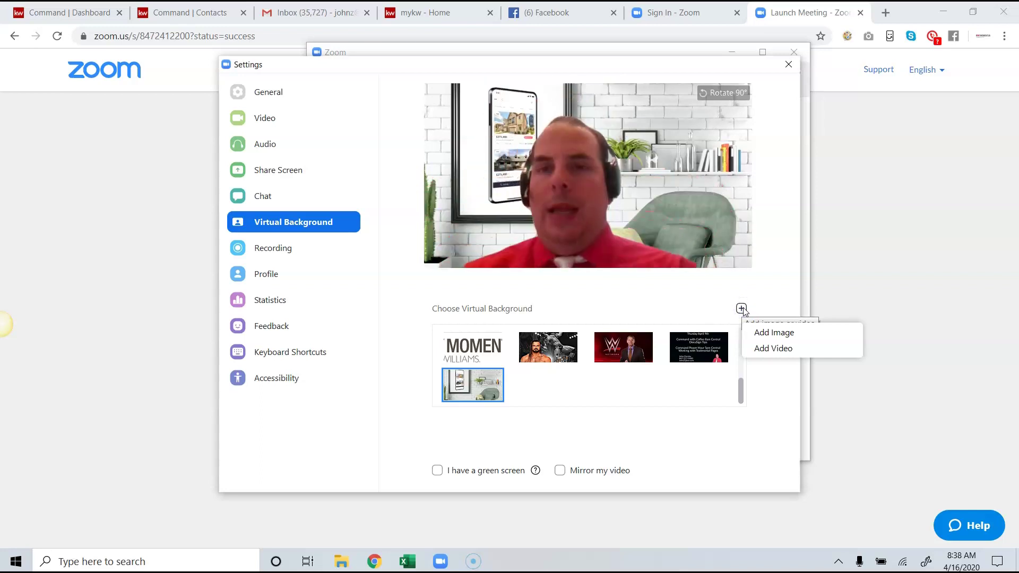
{"action": "left_click", "coordinate": [776, 332]}
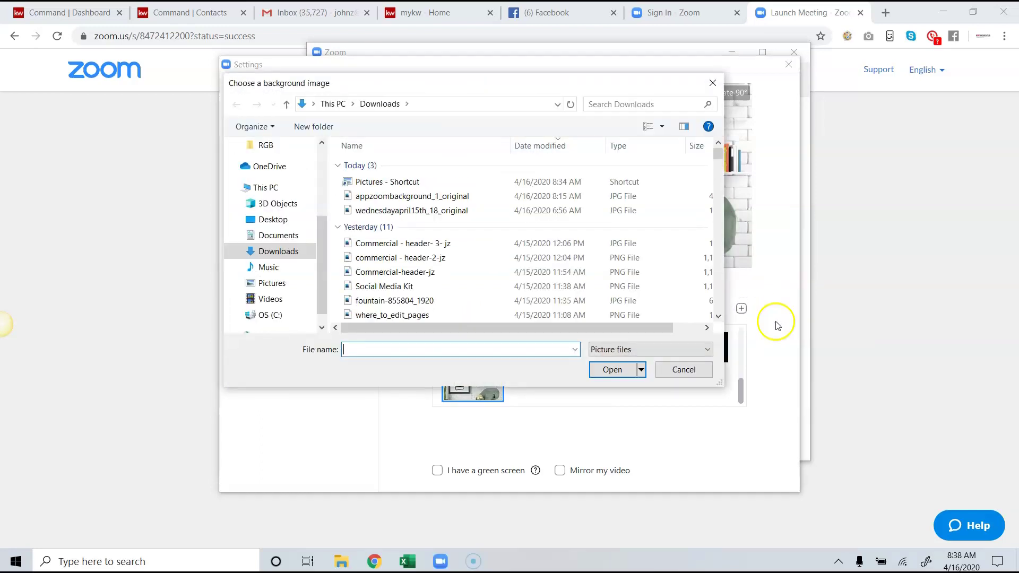
{"action": "left_click", "coordinate": [684, 368]}
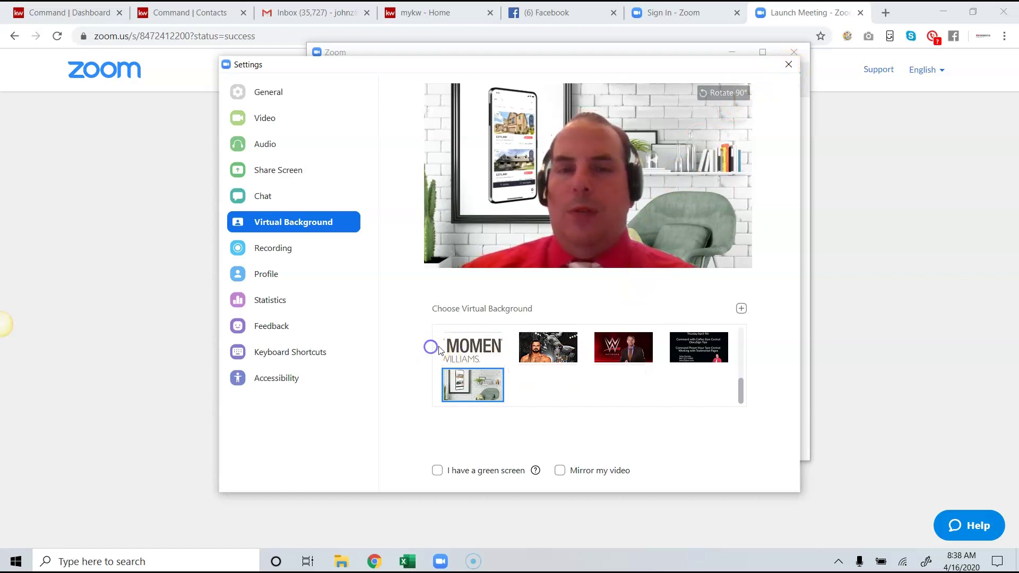
- Preview the MOMEN background, switch back to the office scene, and close Settings
{"action": "left_click", "coordinate": [470, 349]}
{"action": "left_click", "coordinate": [473, 384]}
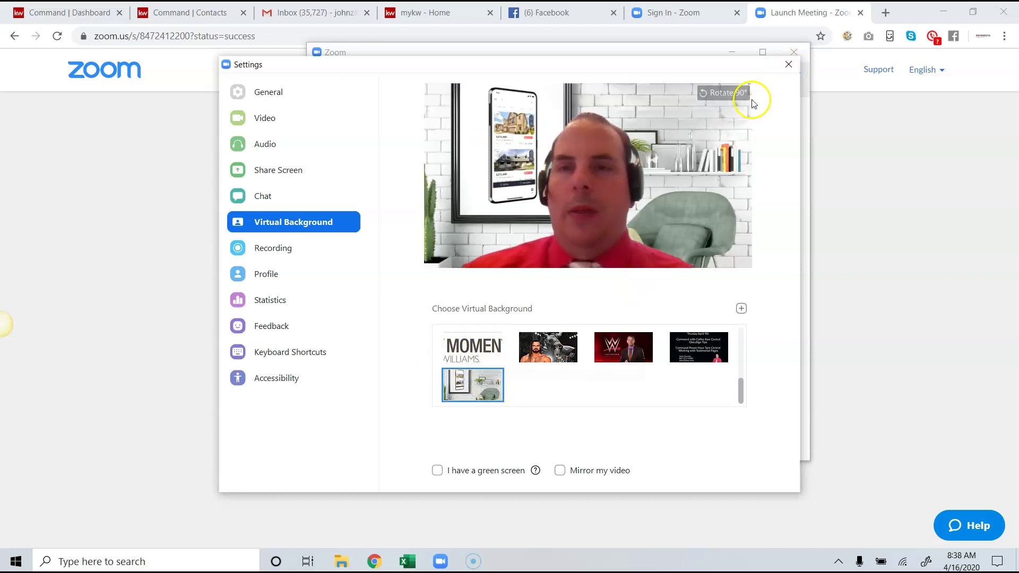
{"action": "left_click", "coordinate": [788, 64]}
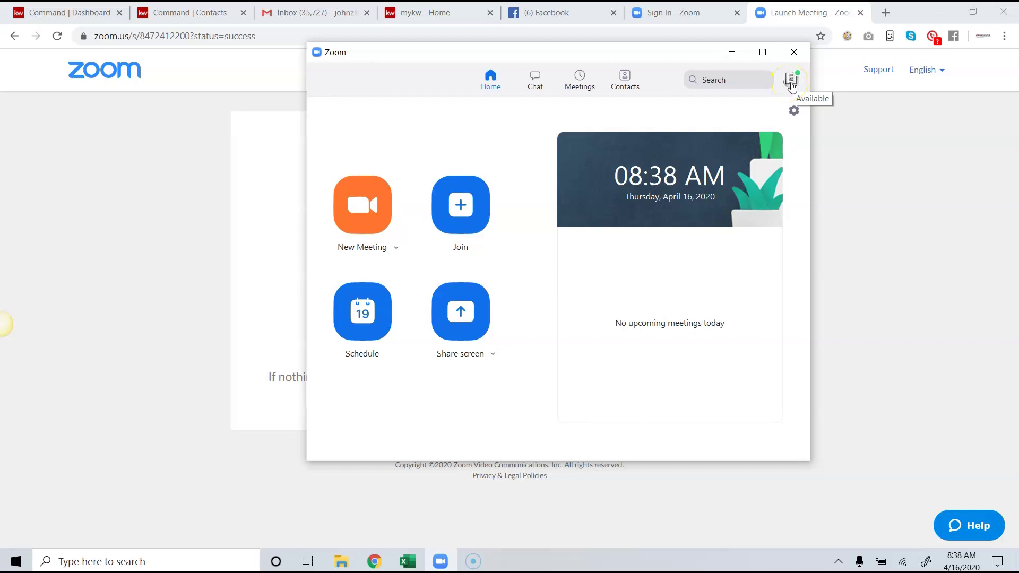
- Go from the avatar menu to Settings > Profile and launch Edit My Profile in the browser
{"action": "left_click", "coordinate": [792, 81]}
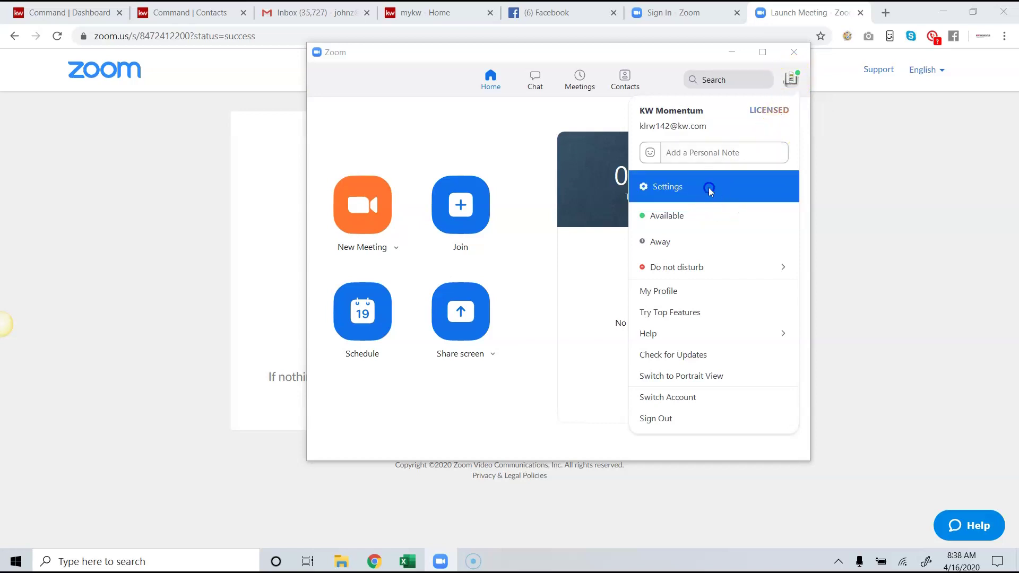
{"action": "left_click", "coordinate": [668, 186]}
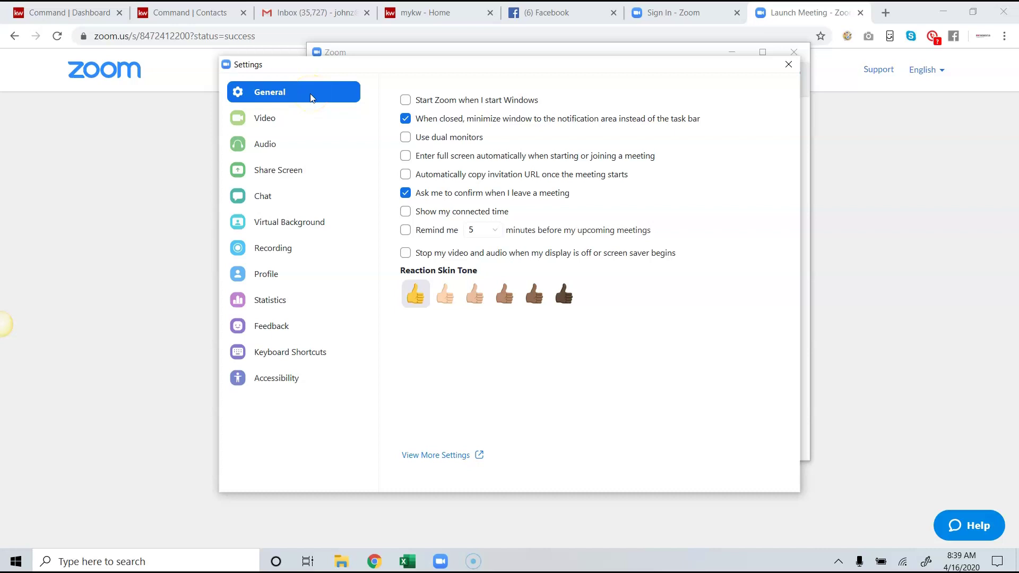
{"action": "left_click", "coordinate": [271, 274]}
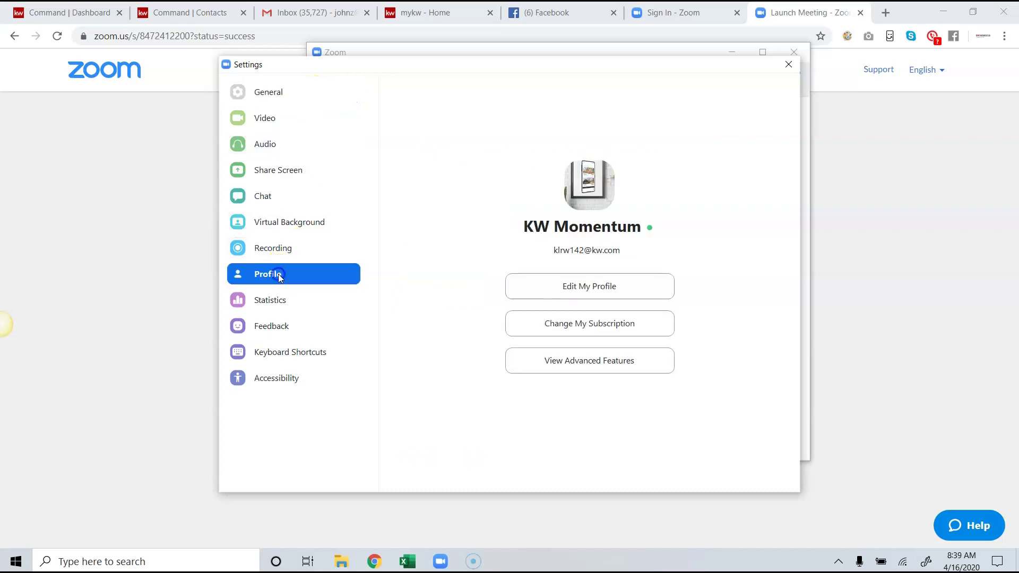
{"action": "left_click", "coordinate": [540, 285]}
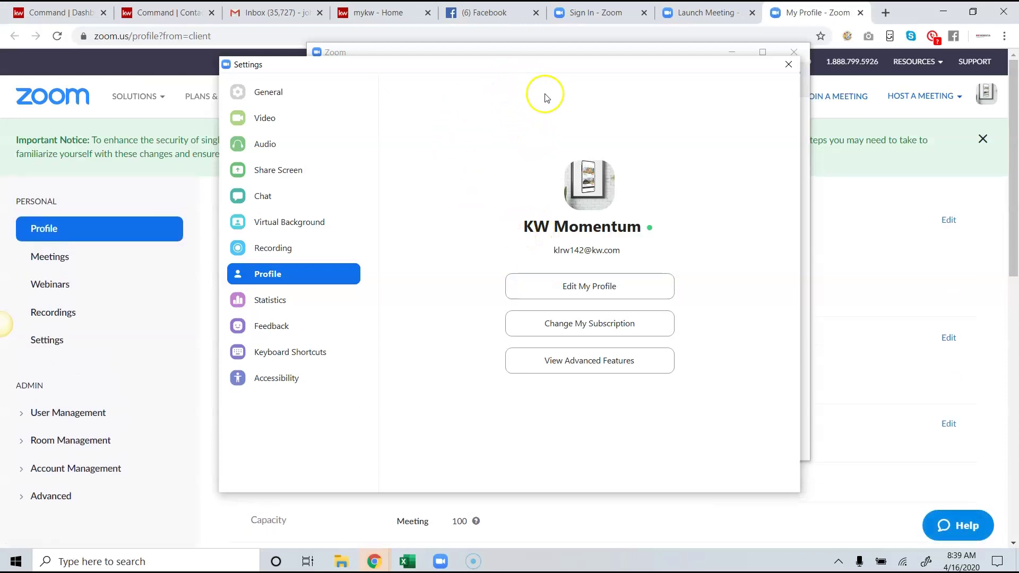
- Bring the My Profile web page forward and close the Zoom Settings window over it
{"action": "left_click", "coordinate": [839, 14]}
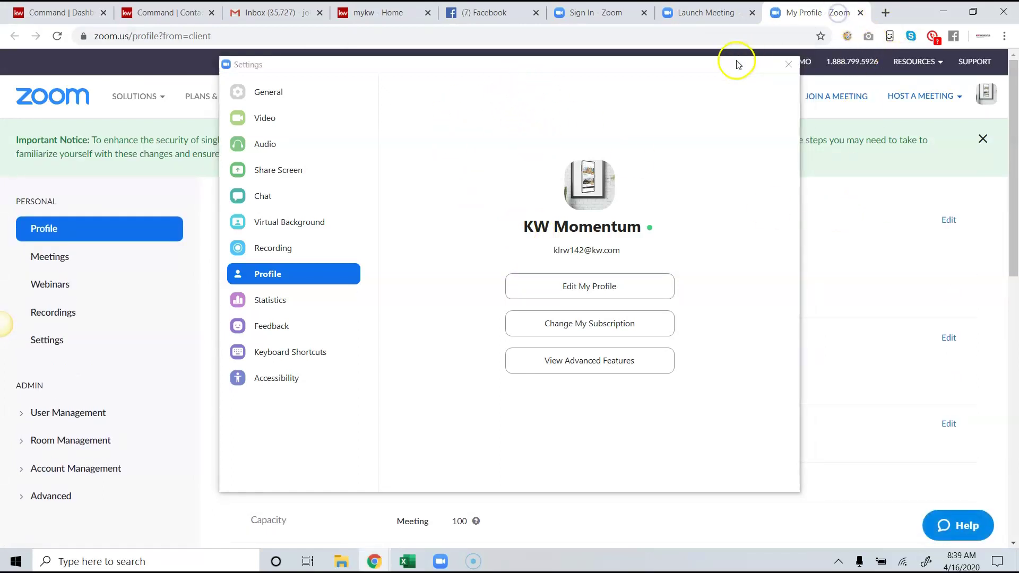
{"action": "left_click_drag", "start_coordinate": [731, 64], "coordinate": [753, 83]}
{"action": "left_click", "coordinate": [821, 80]}
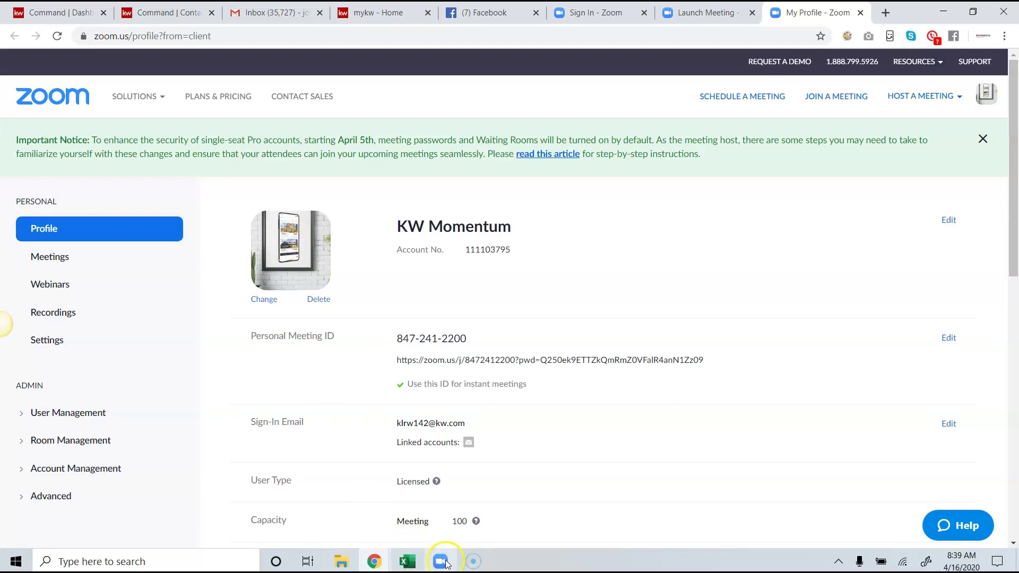
- Start a maximized New Meeting, move the audio dialog aside, and stop the video
{"action": "mouse_move", "coordinate": [441, 562]}
{"action": "left_click", "coordinate": [451, 537]}
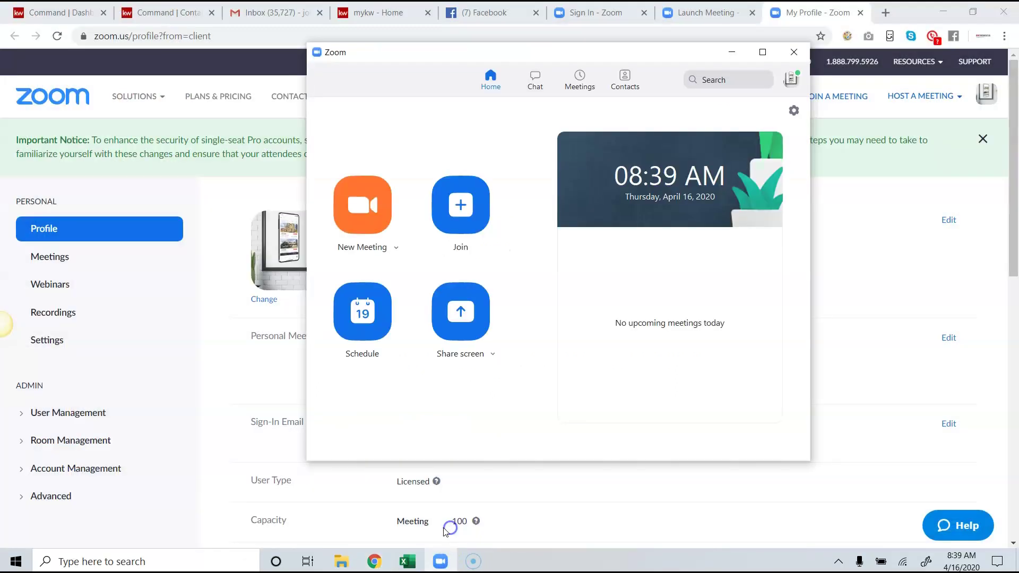
{"action": "left_click", "coordinate": [368, 226]}
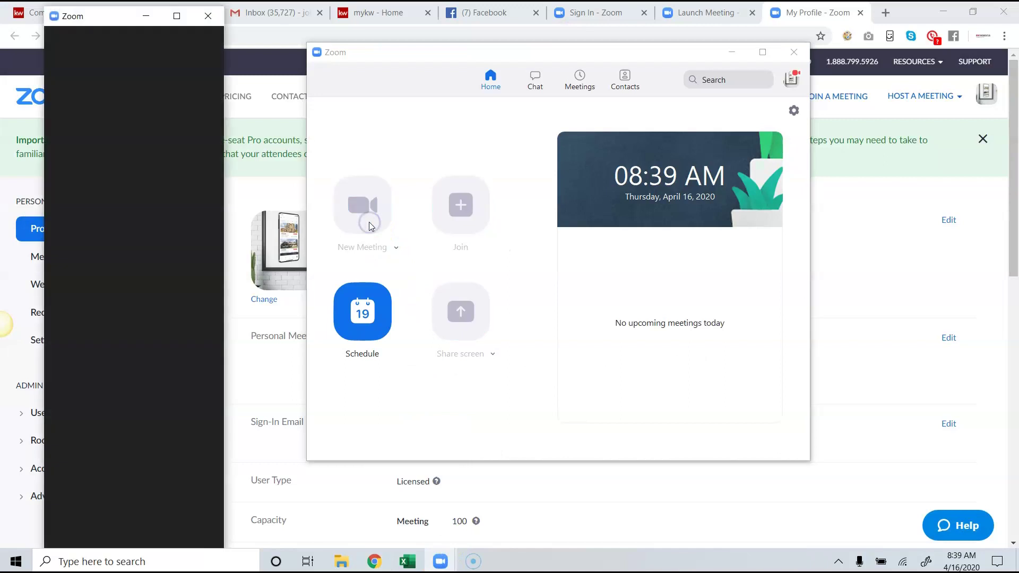
{"action": "left_click", "coordinate": [175, 16]}
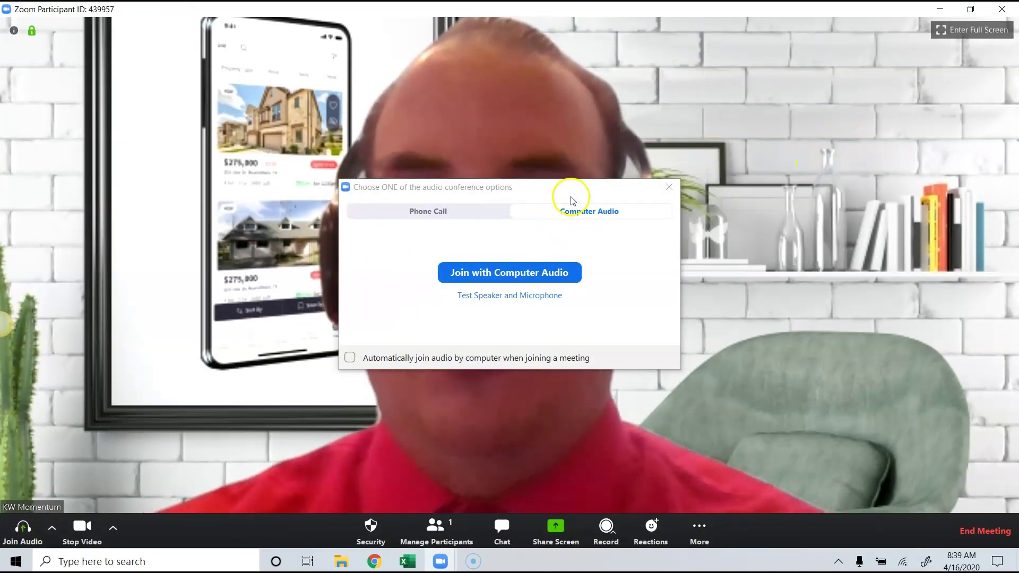
{"action": "left_click_drag", "start_coordinate": [558, 188], "coordinate": [882, 237]}
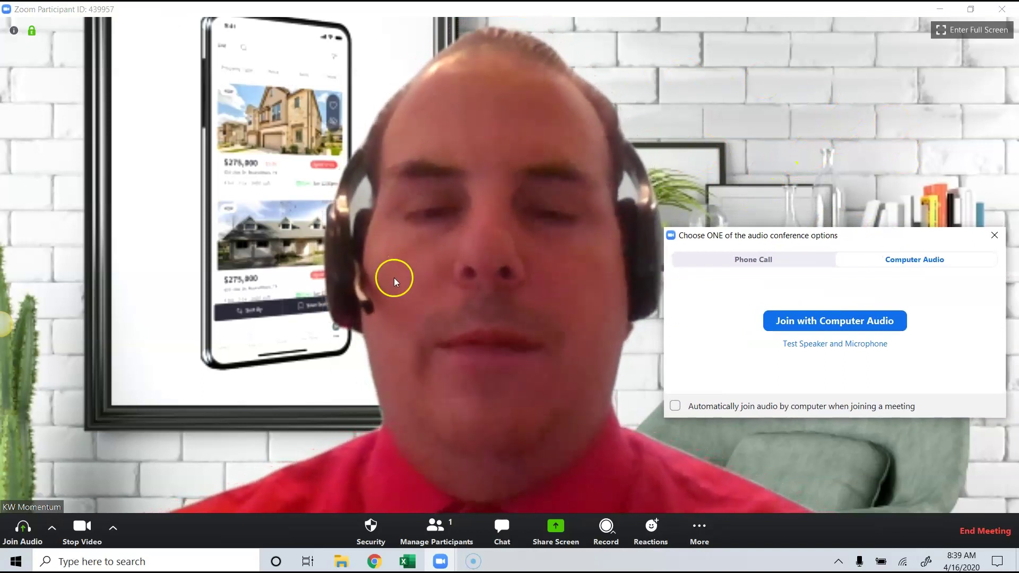
{"action": "left_click", "coordinate": [82, 527]}
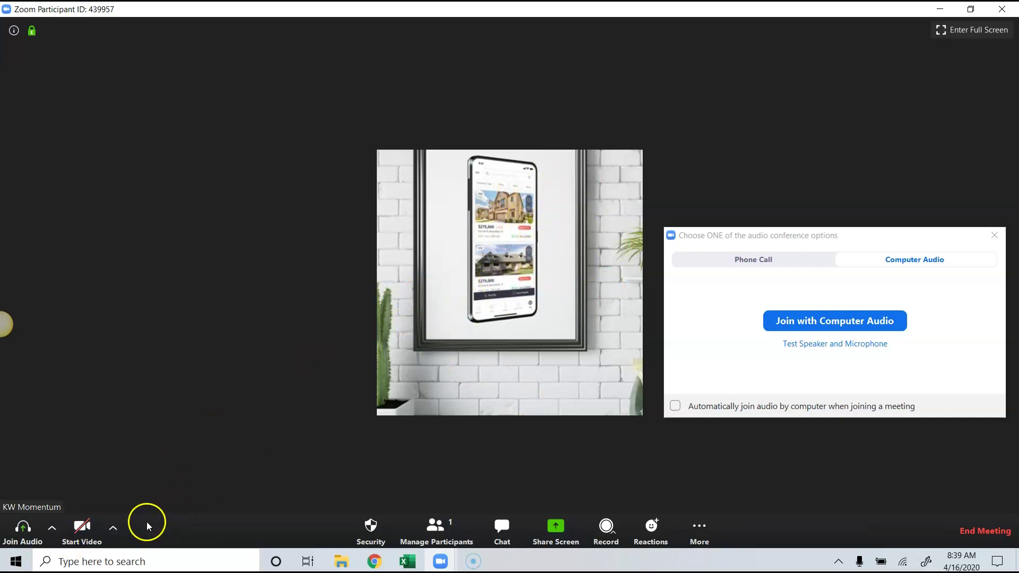
- Turn the meeting camera on briefly, then off again to show the profile picture
{"action": "left_click", "coordinate": [83, 532]}
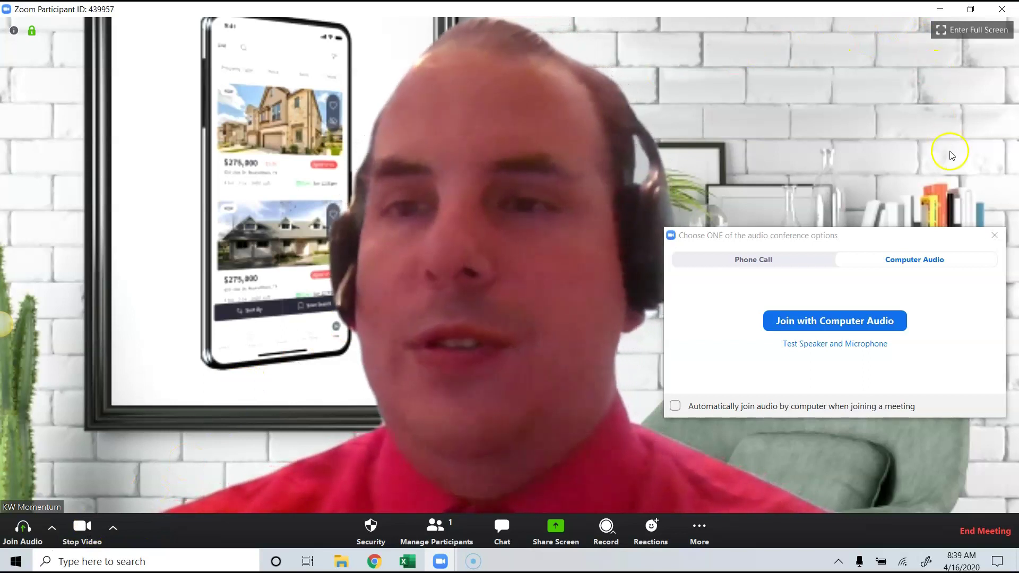
{"action": "left_click", "coordinate": [82, 532]}
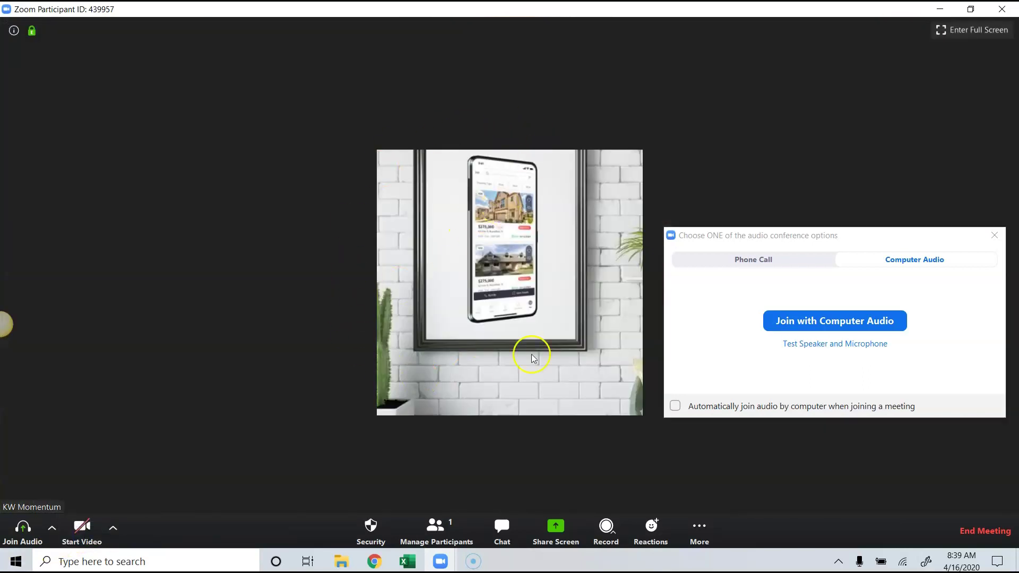